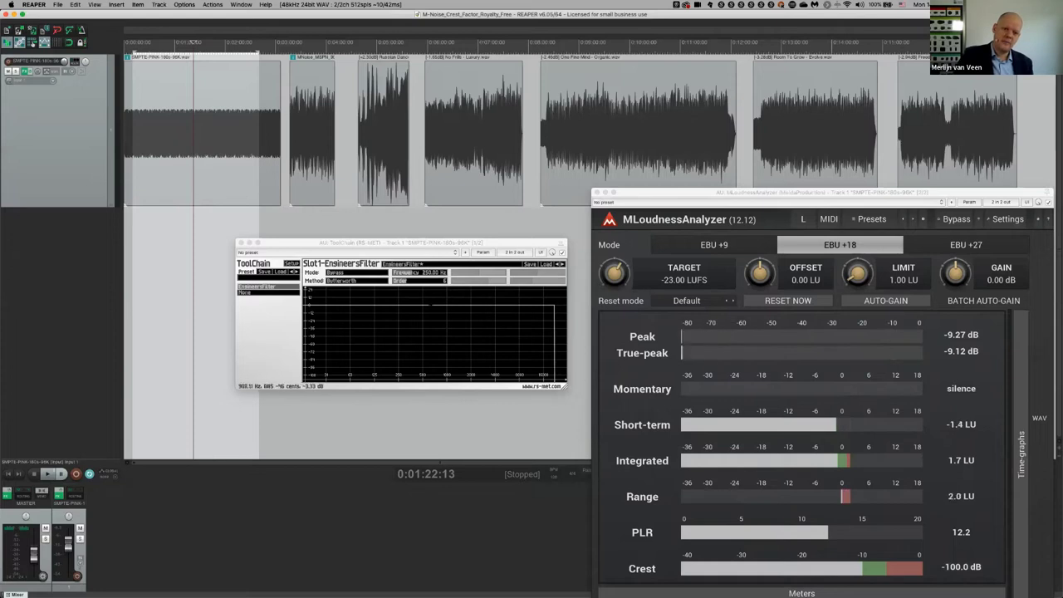
# Set the EngineersFilter mode to Bandpass at 250 Hz and play the pink noise through it.
pyautogui.click(345, 272)
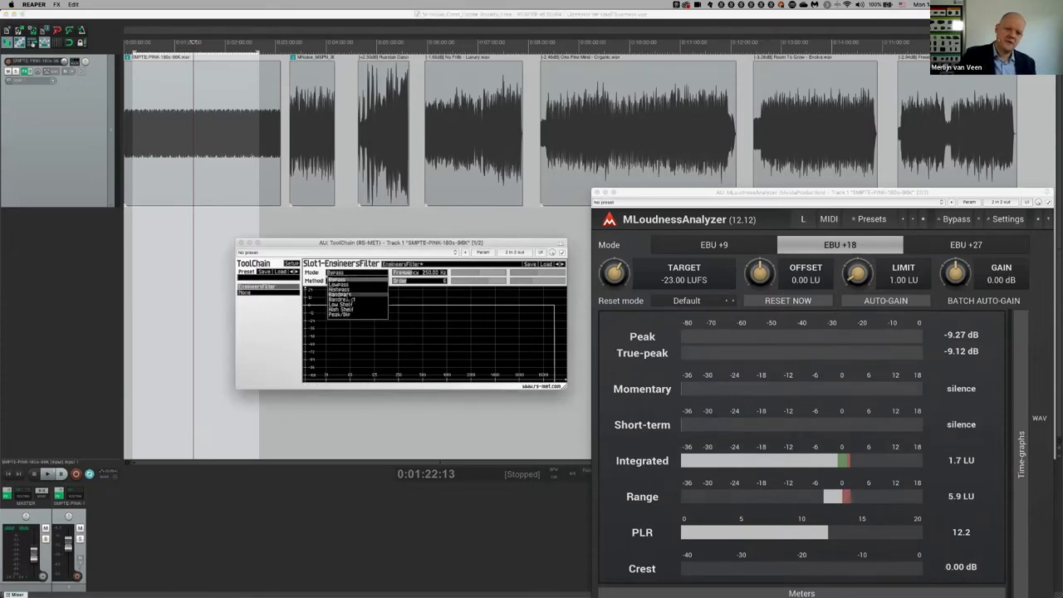
pyautogui.click(341, 294)
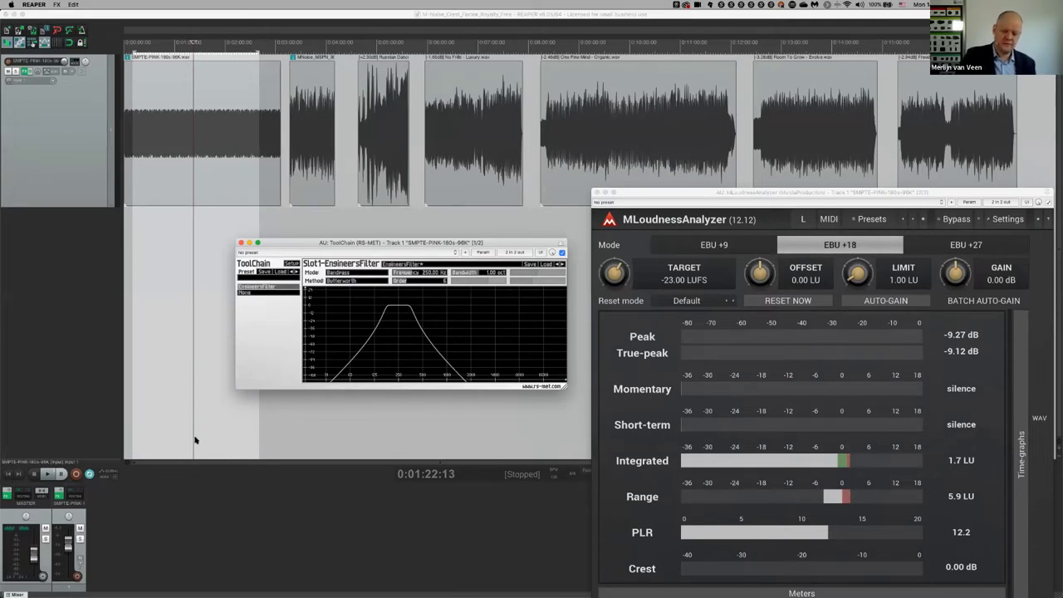
pyautogui.press('space')
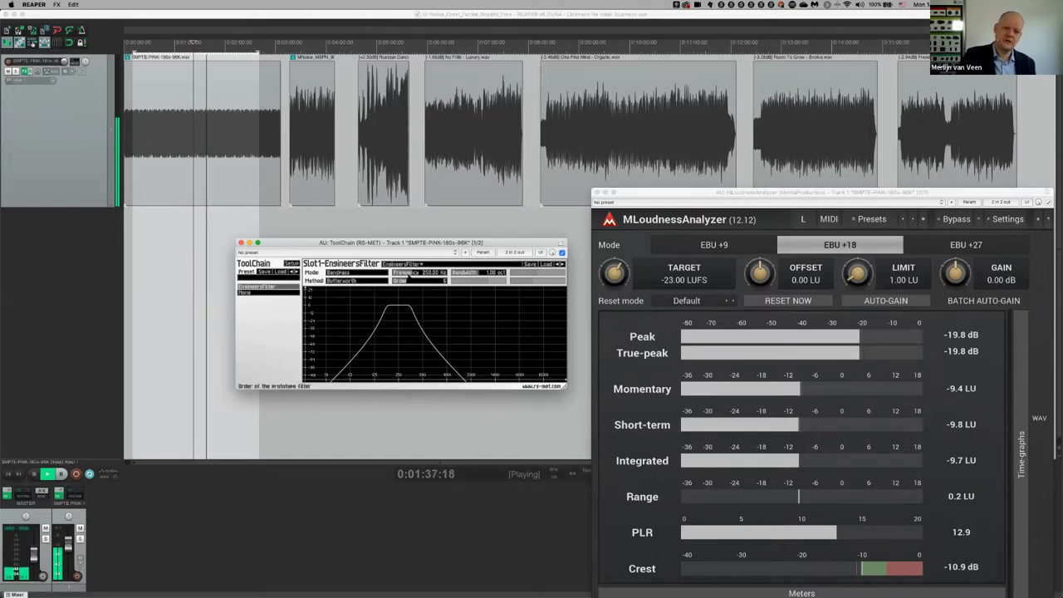
# Set the bandpass filter's frequency to 1000 Hz while the pink noise keeps playing.
pyautogui.click(413, 273)
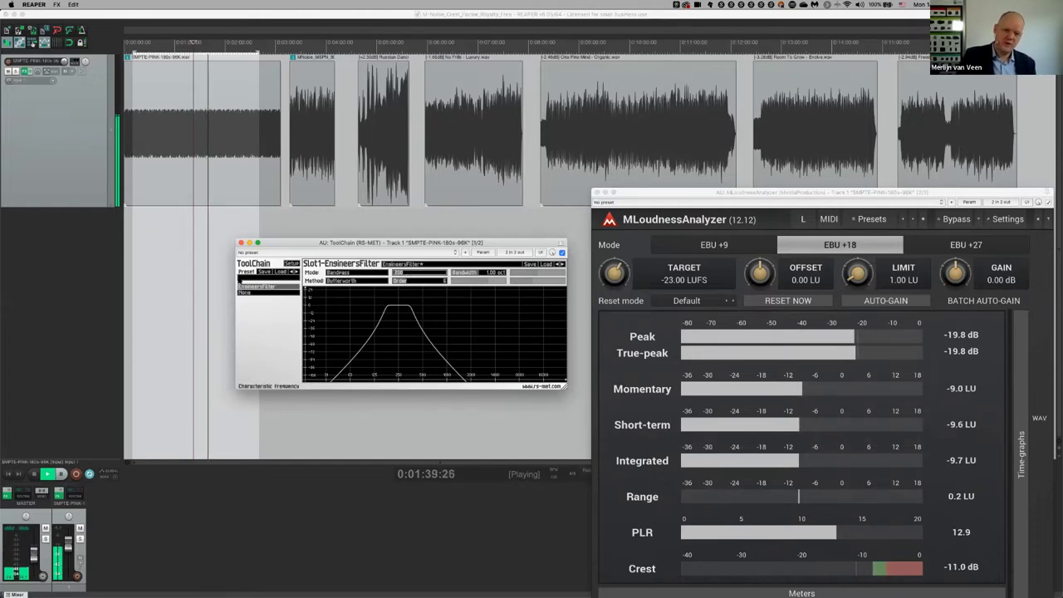
pyautogui.write('1000')
pyautogui.press('Return')
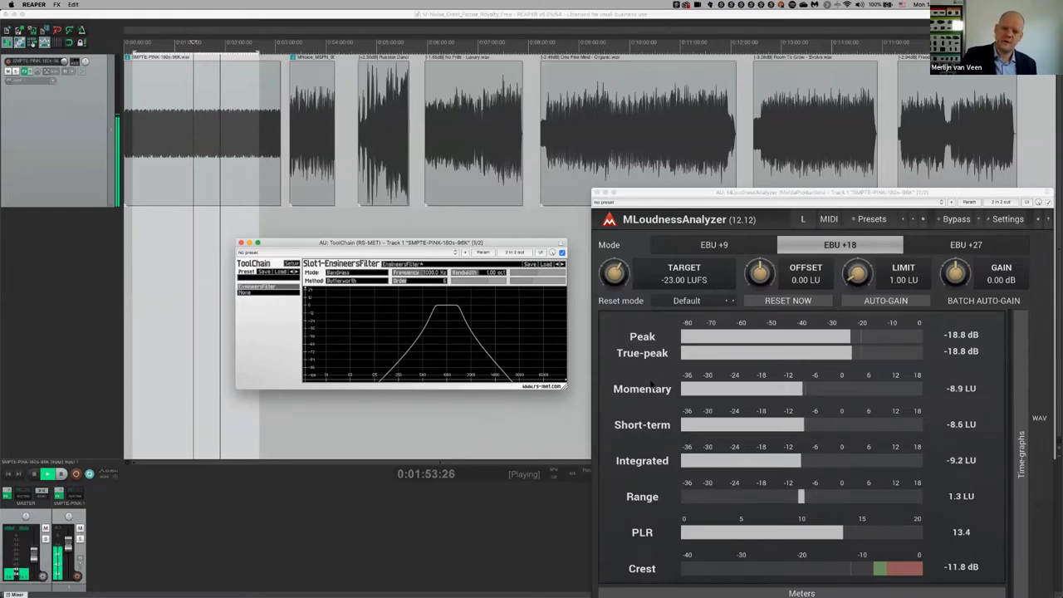
# Set the bandpass filter's frequency to 4000 Hz during pink noise playback and stop the transport.
pyautogui.doubleClick(422, 274)
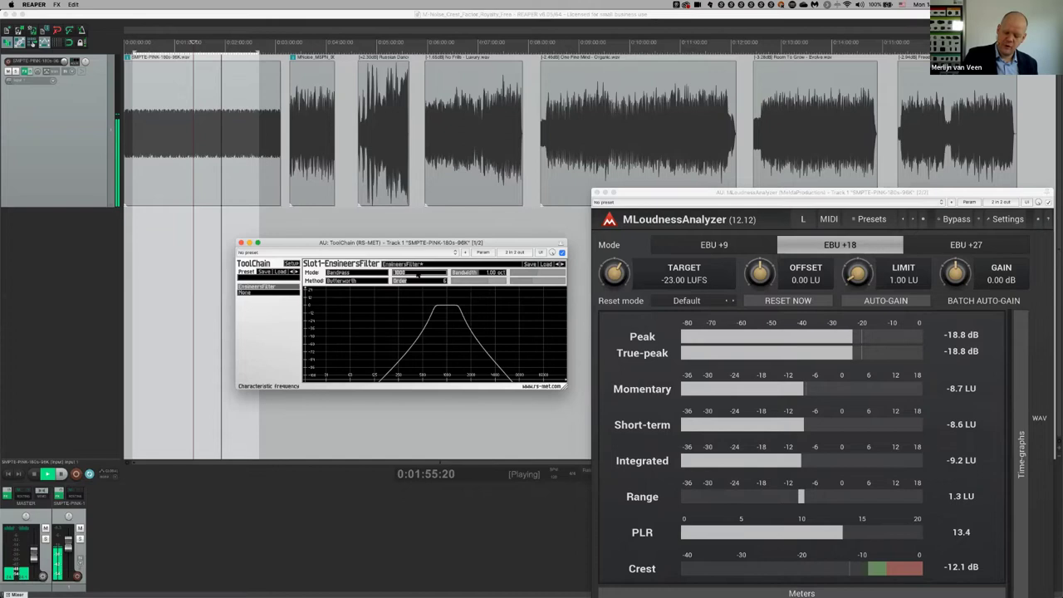
pyautogui.write('4000')
pyautogui.press('Return')
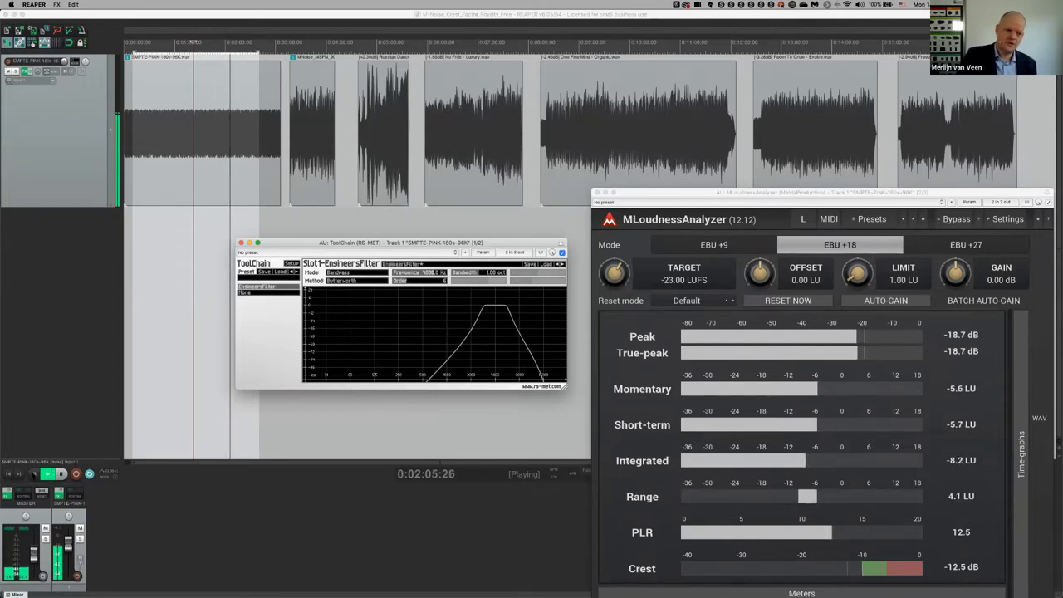
pyautogui.click(33, 473)
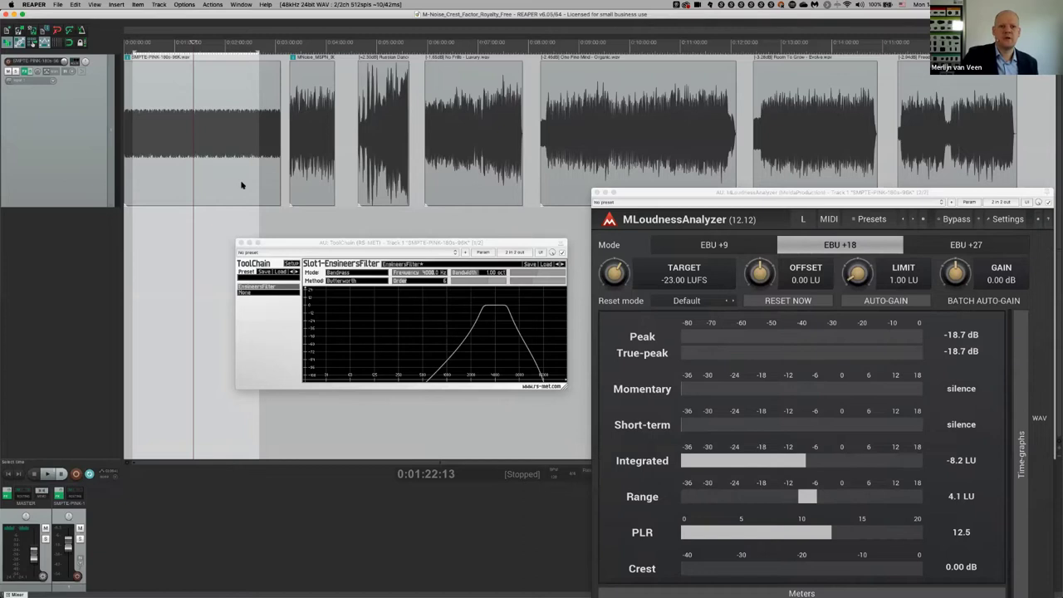
# Place the edit cursor in the third clip at about 4:51 and play it with the filter set to Bypass, stopping after several seconds.
pyautogui.click(368, 49)
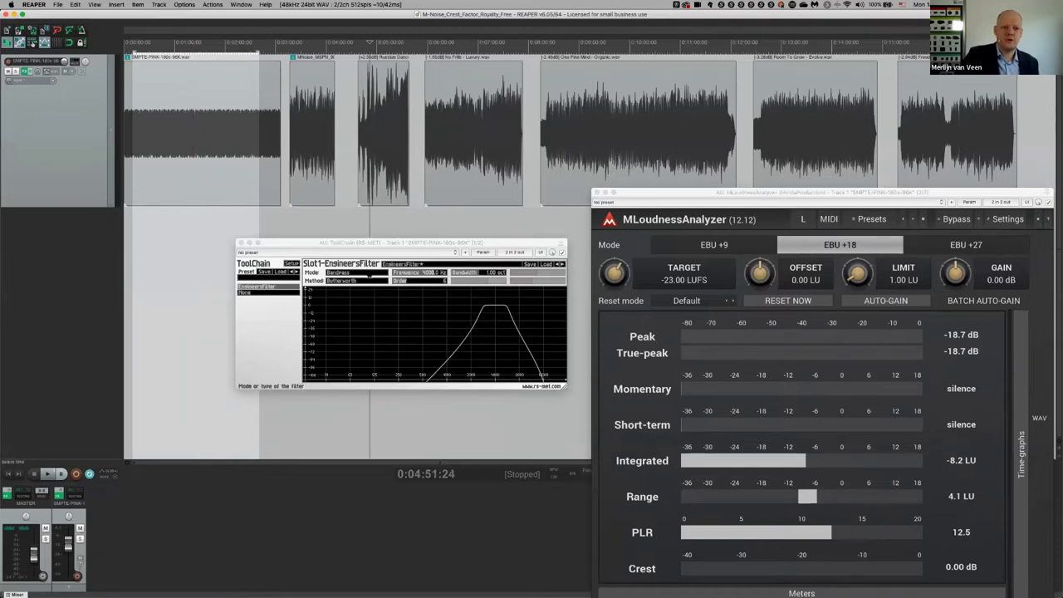
pyautogui.click(368, 275)
pyautogui.click(366, 282)
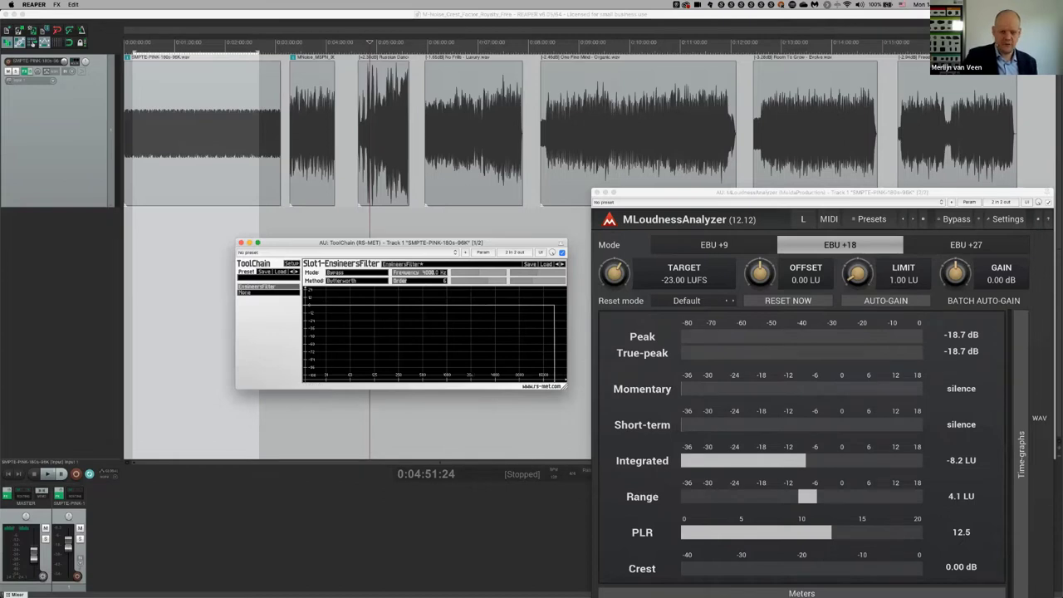
pyautogui.press('space')
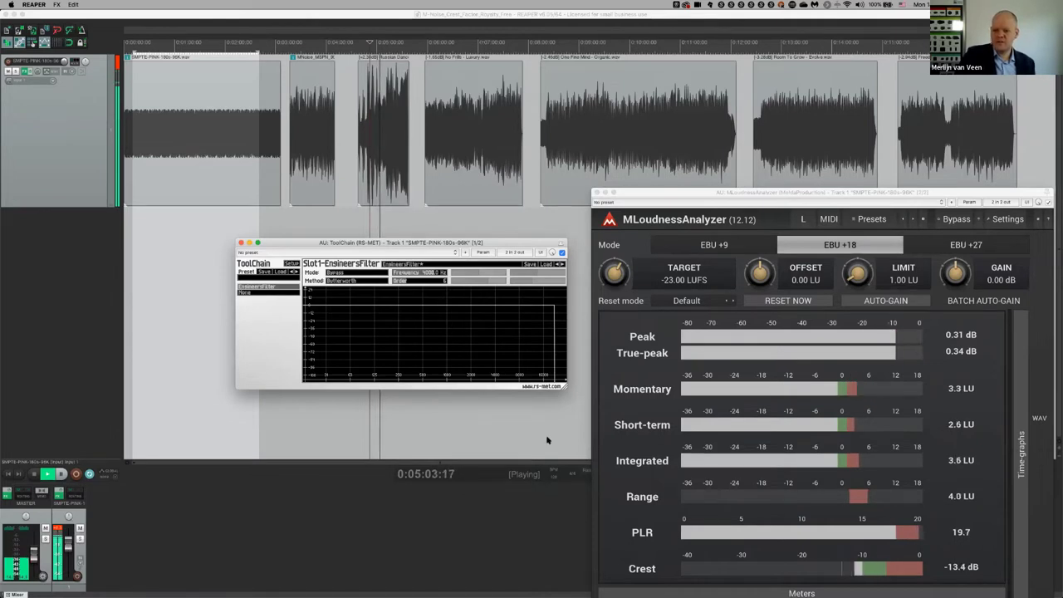
pyautogui.press('space')
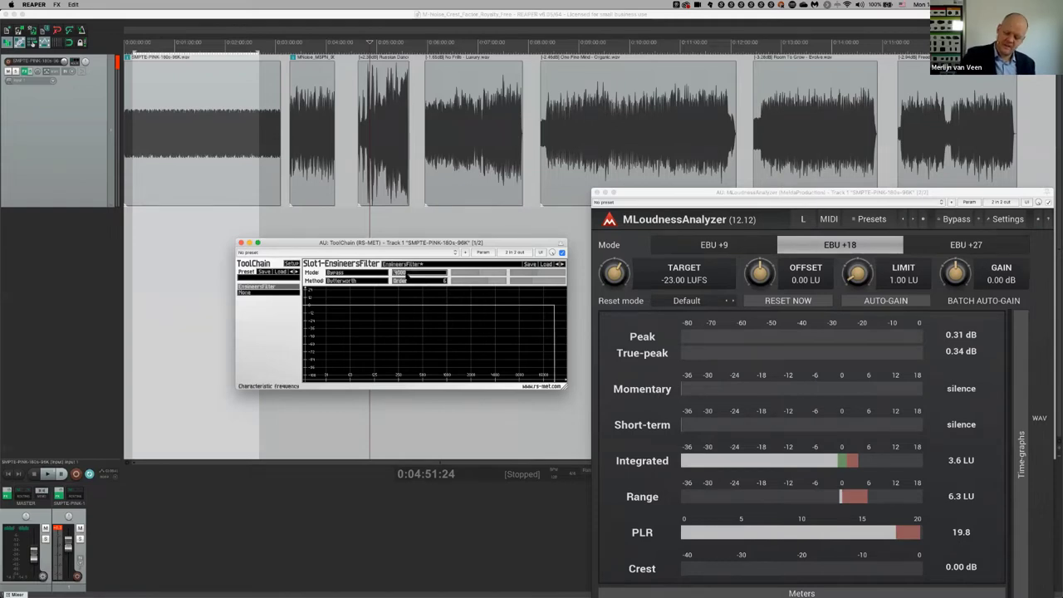
# Set the filter to Bandpass at 250 Hz and play the third music clip through it, stopping after several seconds.
pyautogui.click(358, 276)
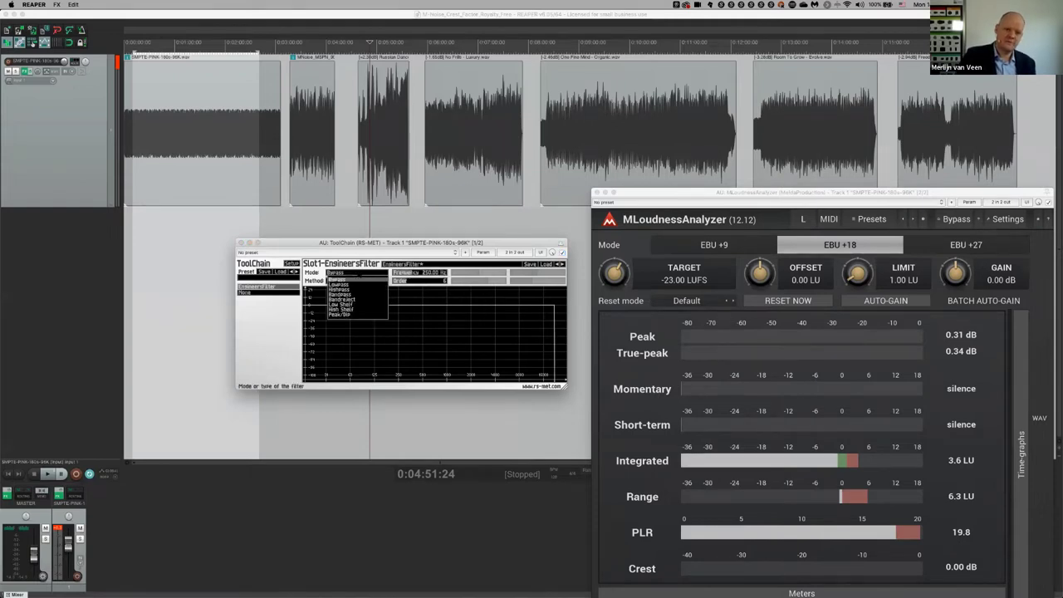
pyautogui.click(339, 294)
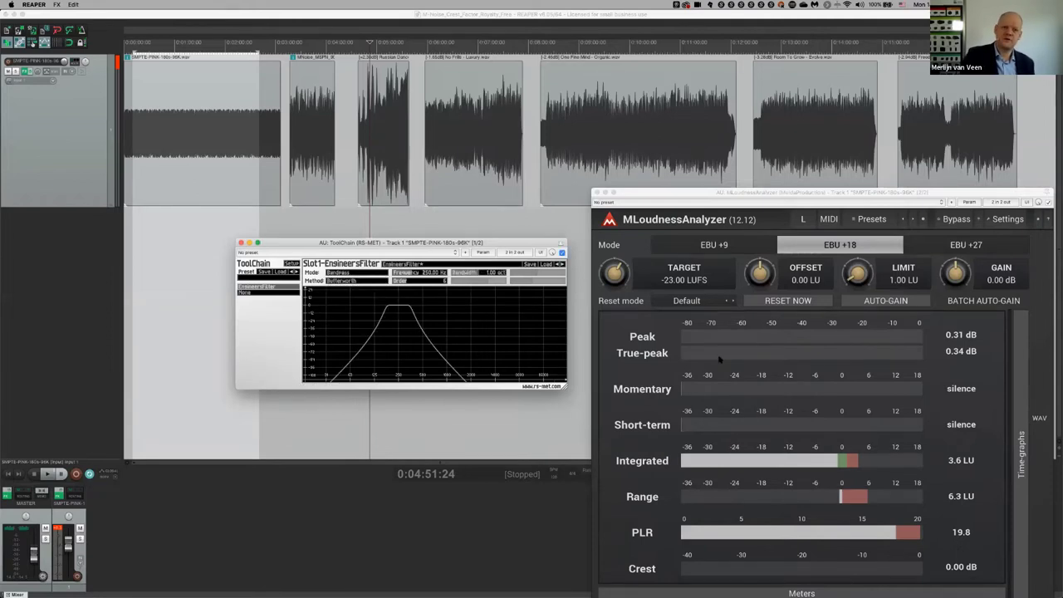
pyautogui.press('space')
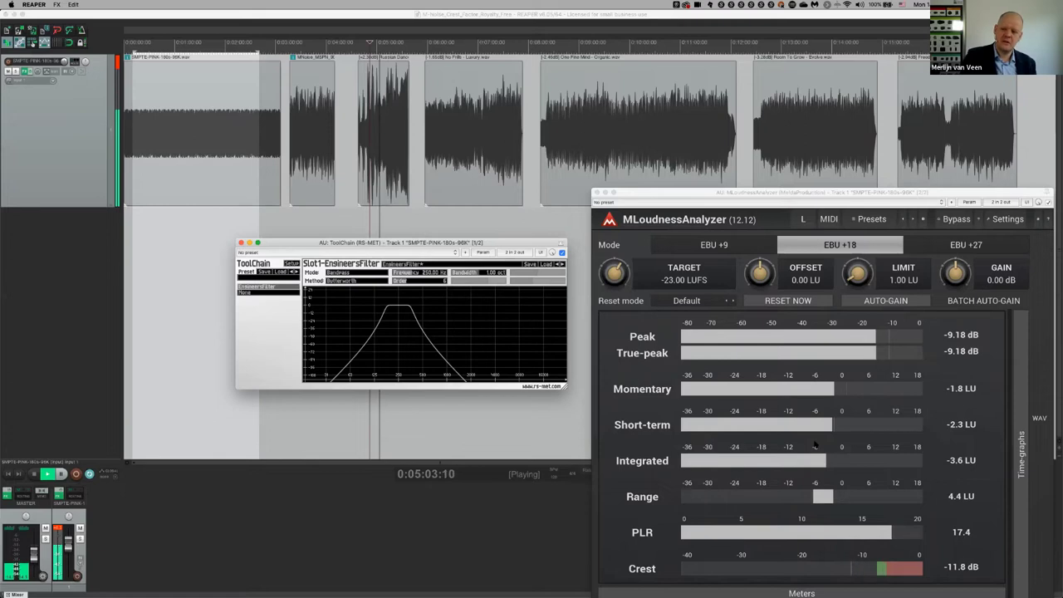
pyautogui.press('space')
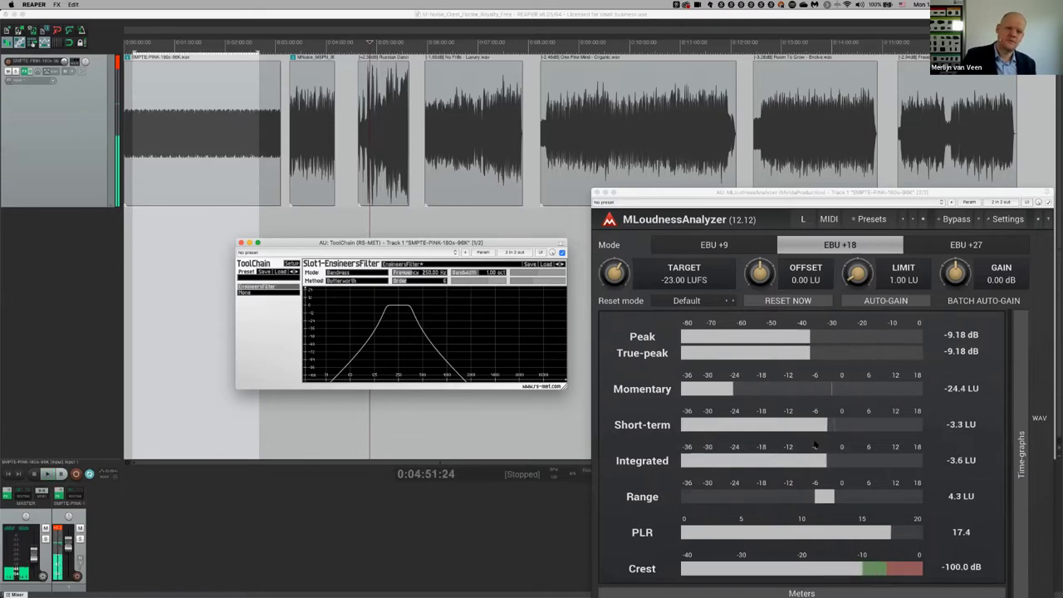
# Set the bandpass frequency to 1000 Hz, play the third clip to meter its crest factor, and stop playback.
pyautogui.write('1000')
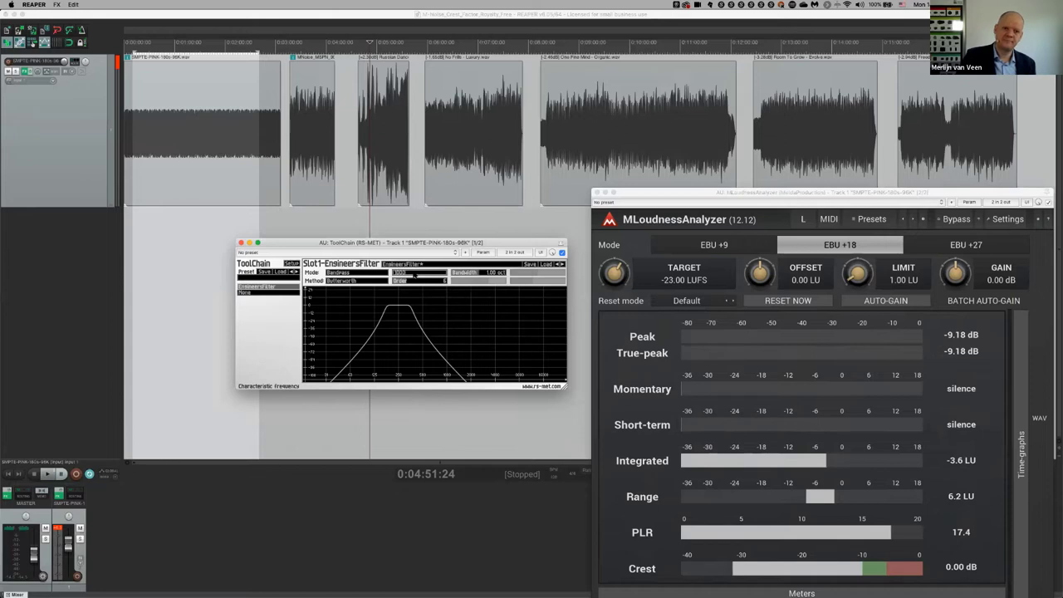
pyautogui.press('Return')
pyautogui.press('space')
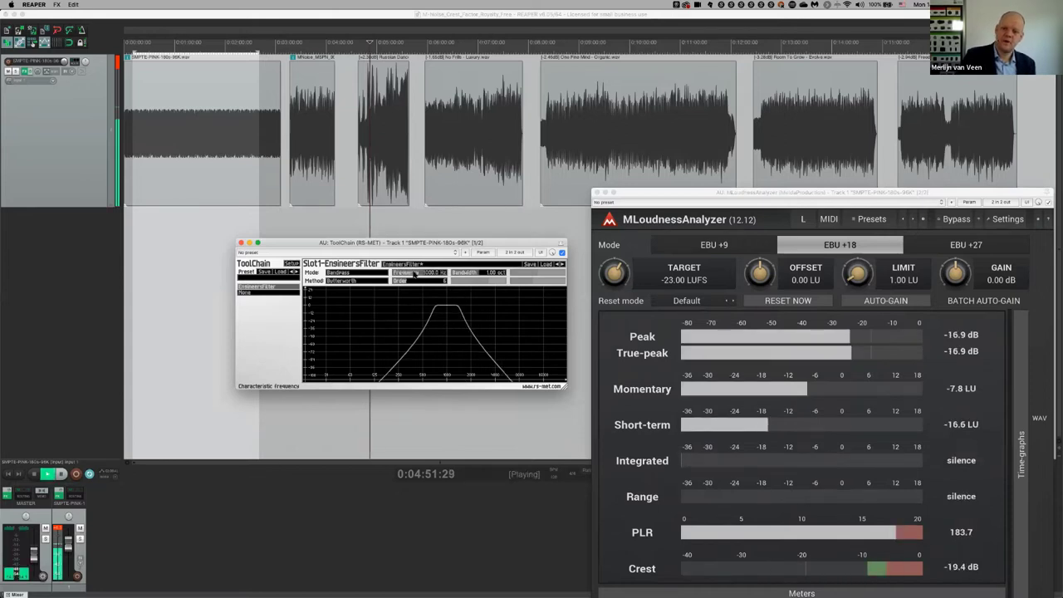
pyautogui.click(964, 573)
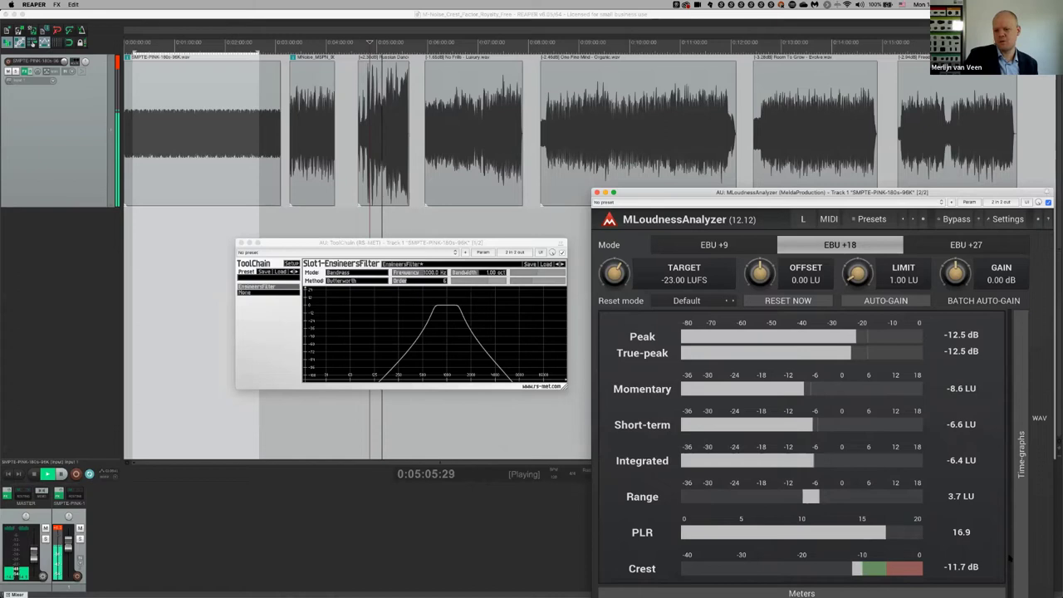
pyautogui.press('space')
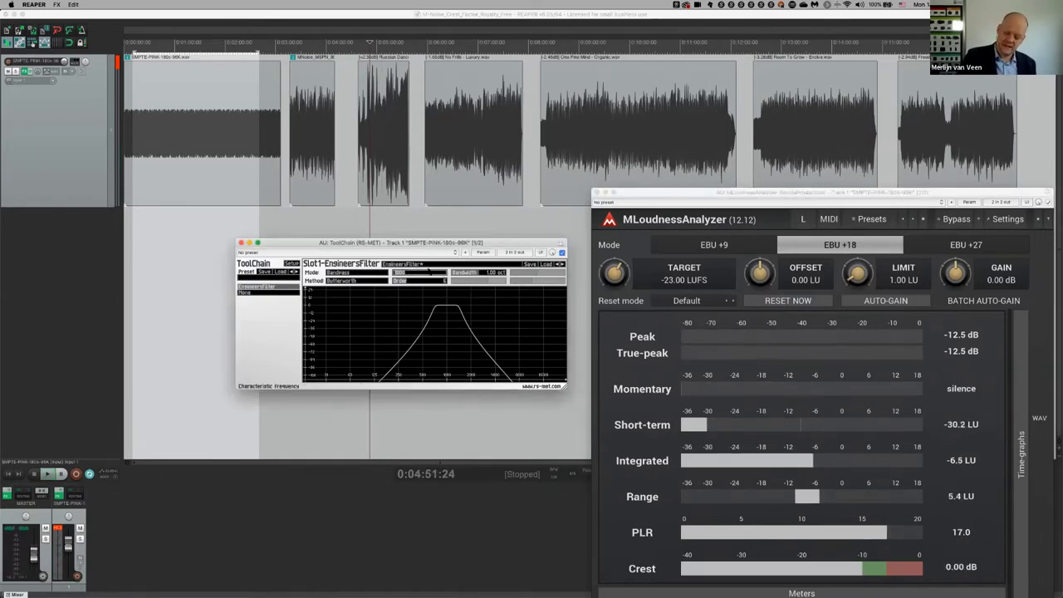
# Set the bandpass frequency to 4000 Hz and play the third clip from the edit cursor.
pyautogui.moveTo(429, 271); pyautogui.dragTo(426, 276)
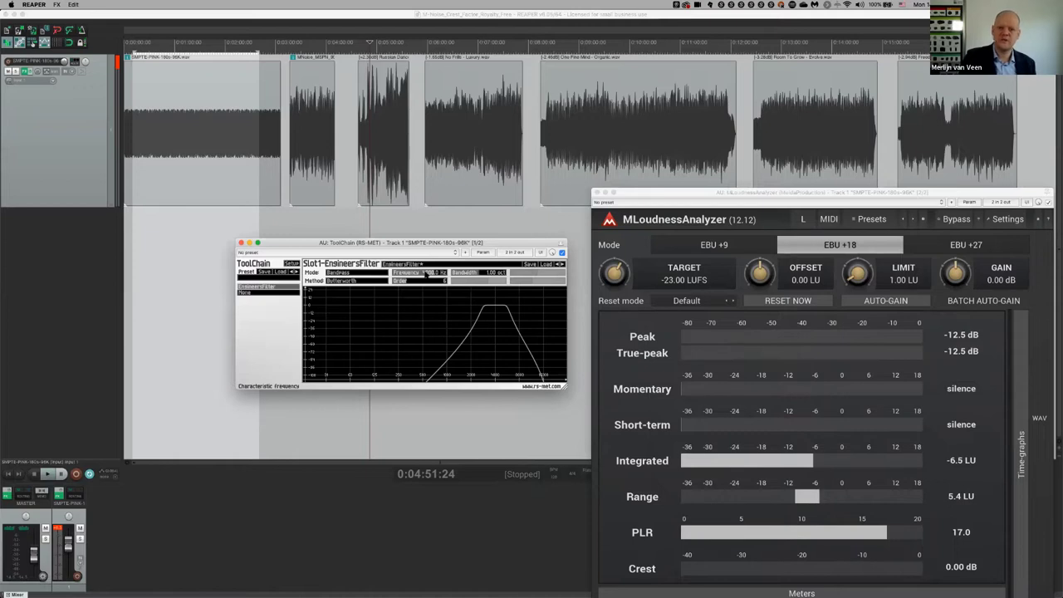
pyautogui.press('space')
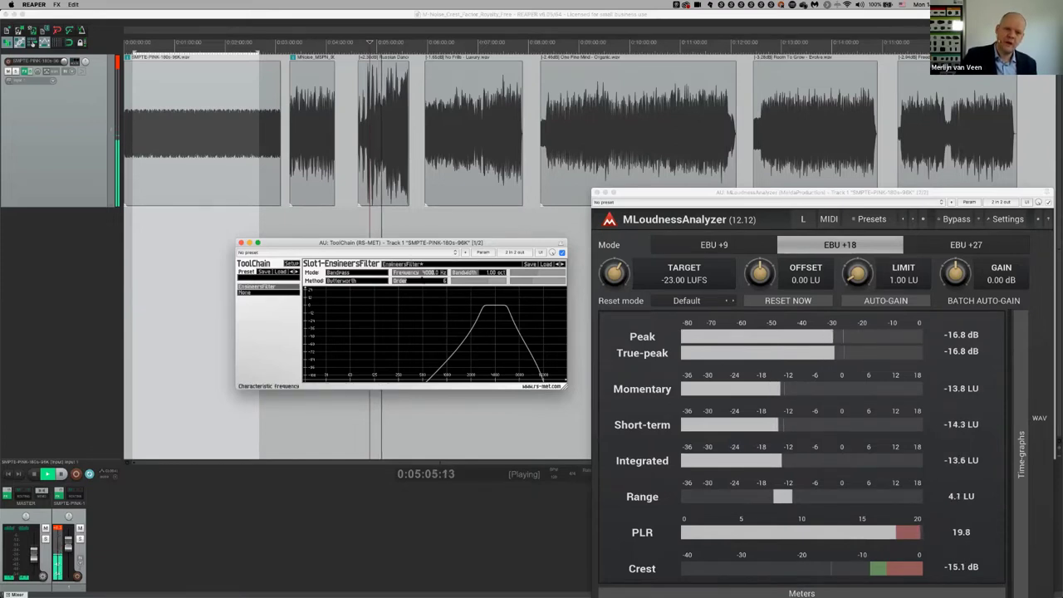
# Raise the bandpass frequency to 8000 Hz during playback of the third clip, meter the signal, and stop.
pyautogui.doubleClick(425, 275)
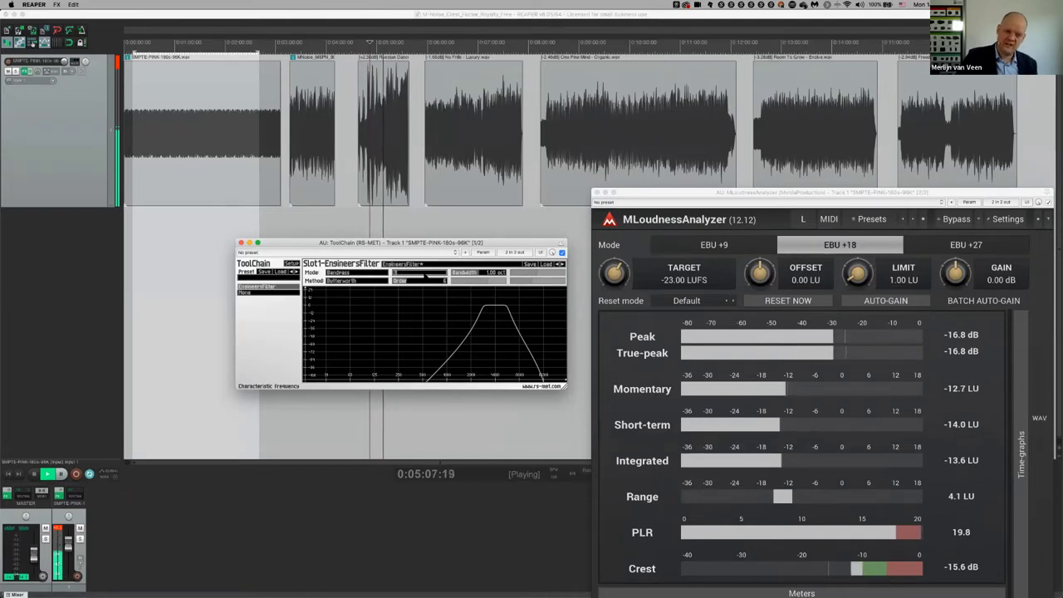
pyautogui.write('8000')
pyautogui.press('Return')
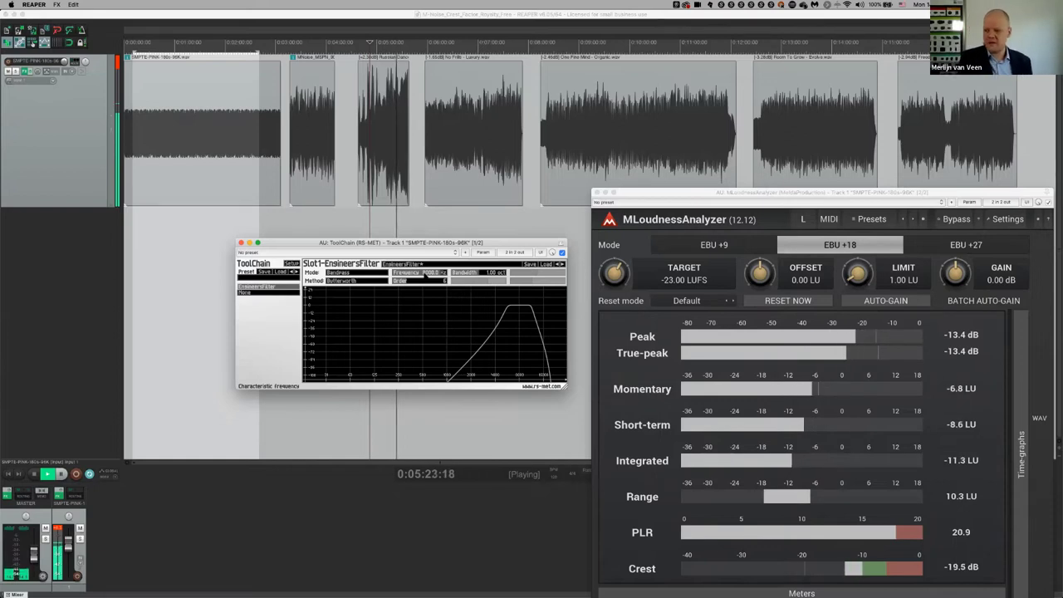
pyautogui.press('space')
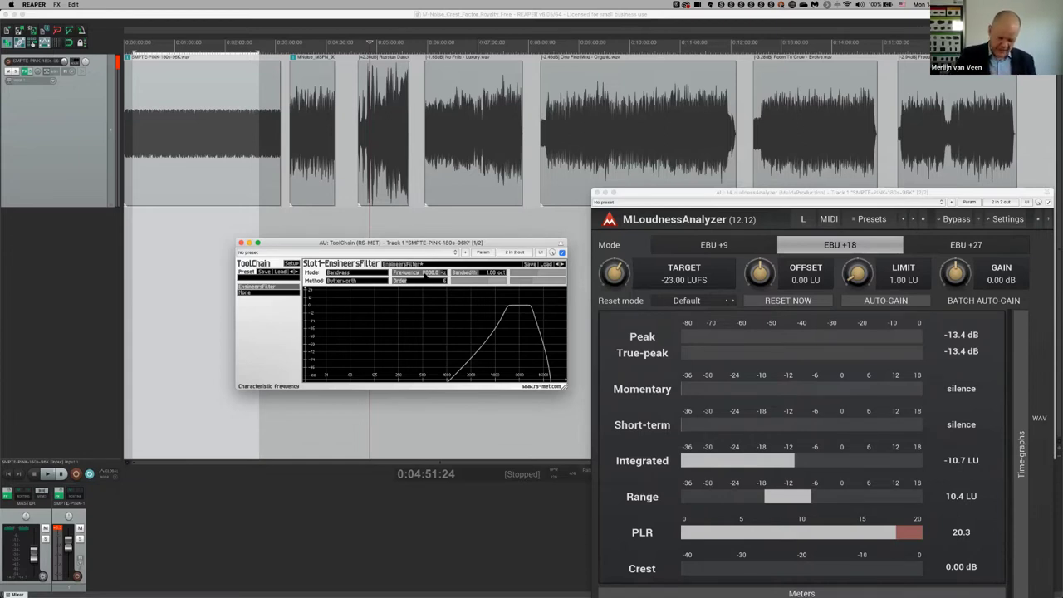
# Switch to Keynote, start the slideshow from the "M-Noise New Test Signal" slide, and advance to the SMPTE Paper slide.
pyautogui.press('super+Tab')
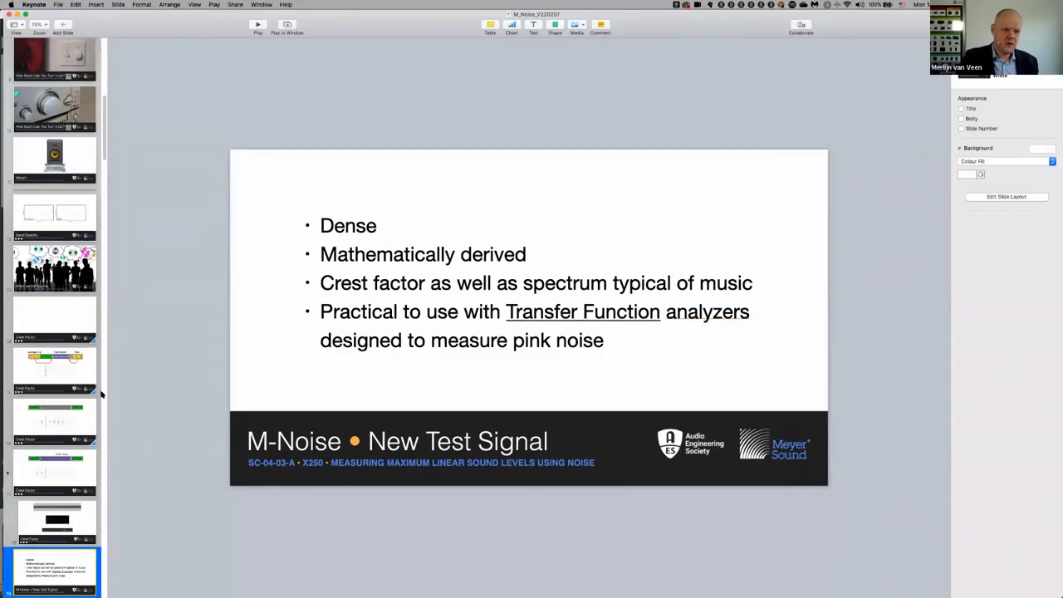
pyautogui.scroll(-2, 54, 463)
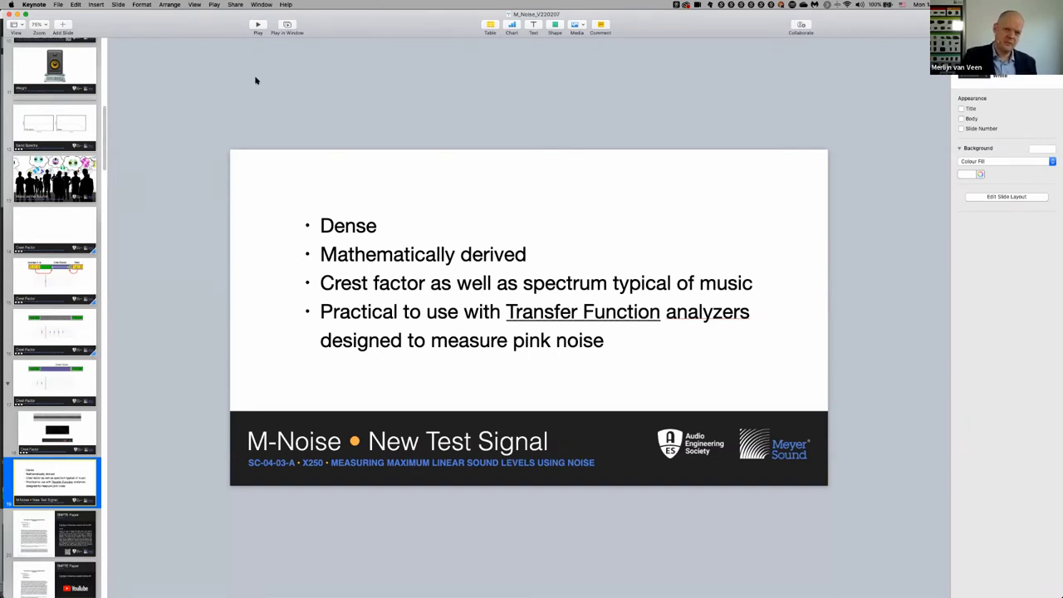
pyautogui.click(257, 26)
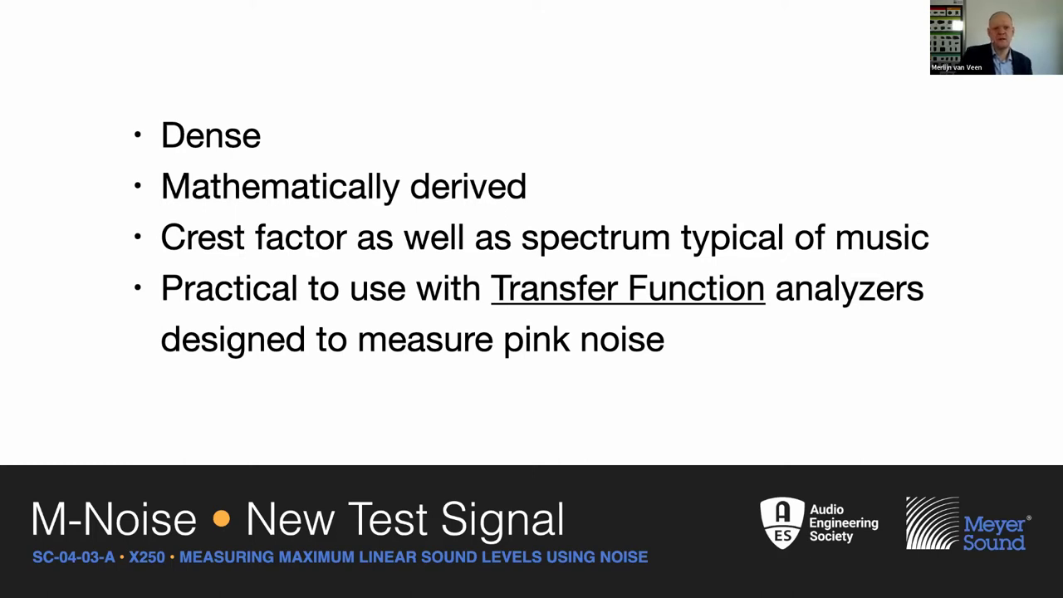
pyautogui.press('Right')
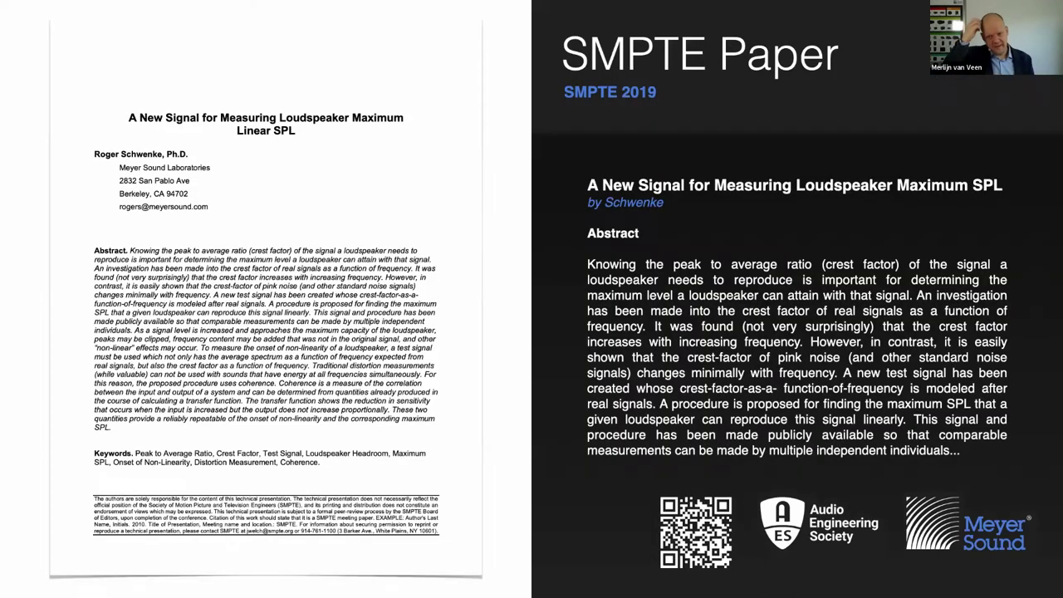